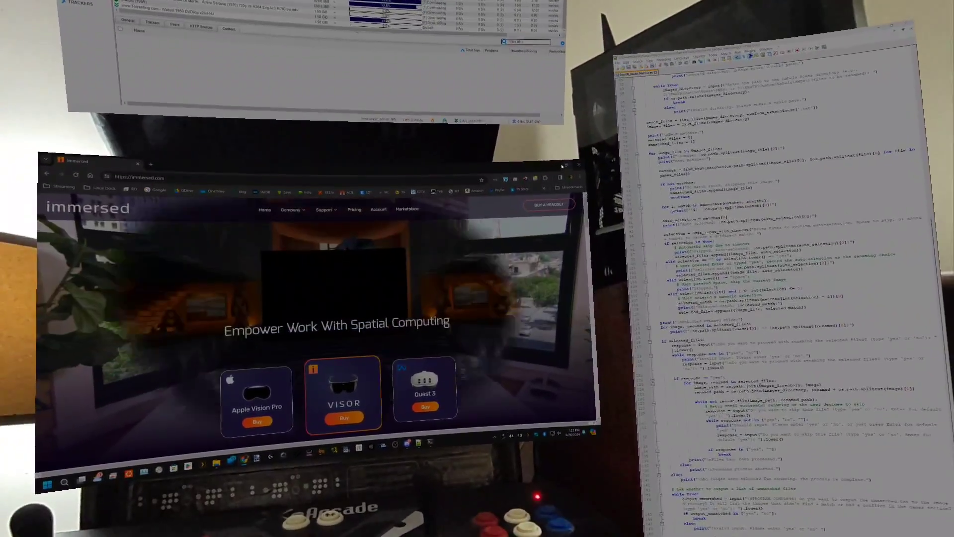
Step: Clear the desktop of open windows and bring up the Immersed Agent window
key(super+d)
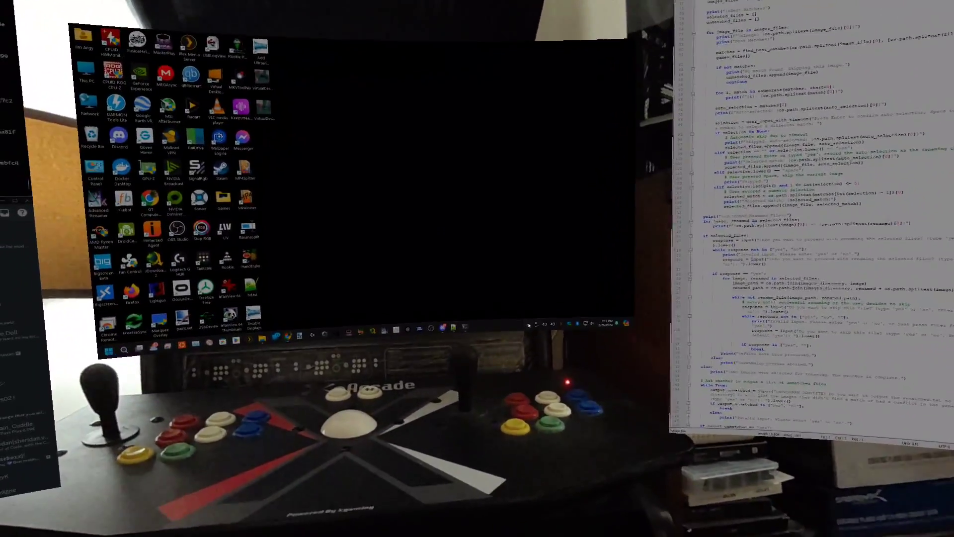
click(523, 295)
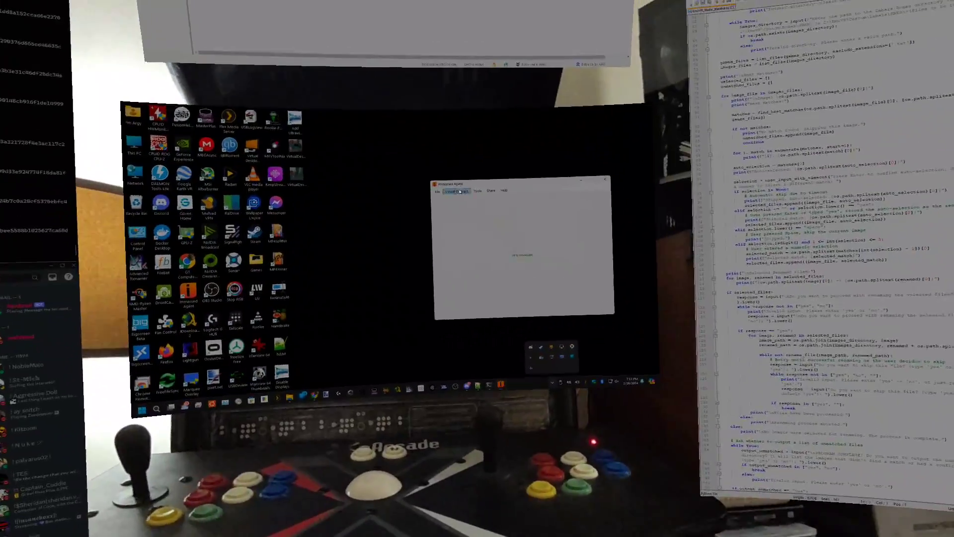
click(424, 179)
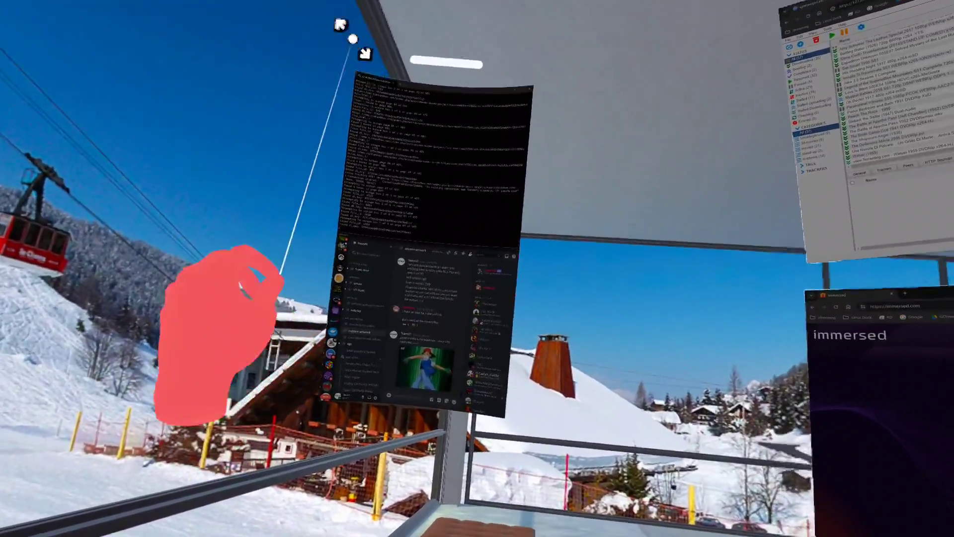
Step: Resize the terminal and chat screen from its corner, and move the code editor screen to its other side
drag(353, 39, 258, 3)
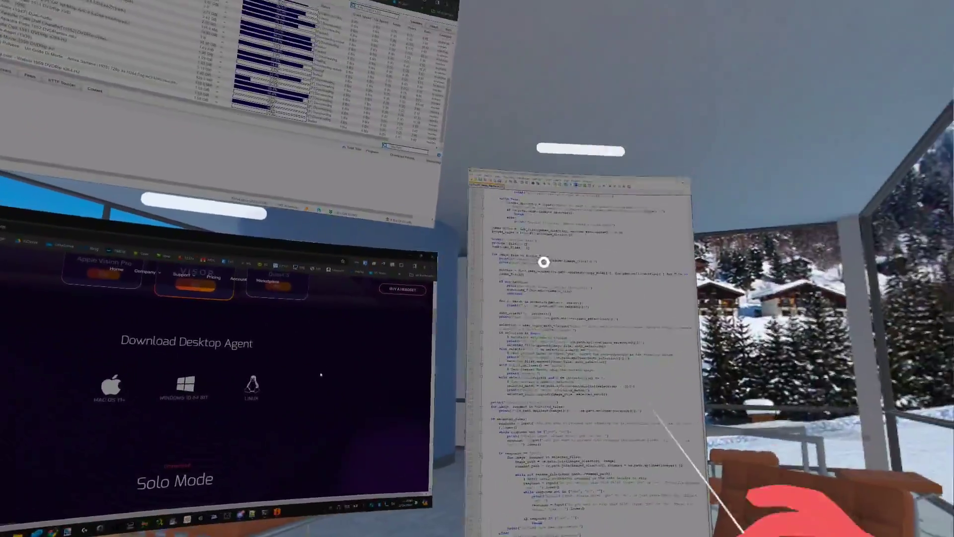
drag(561, 134, 394, 159)
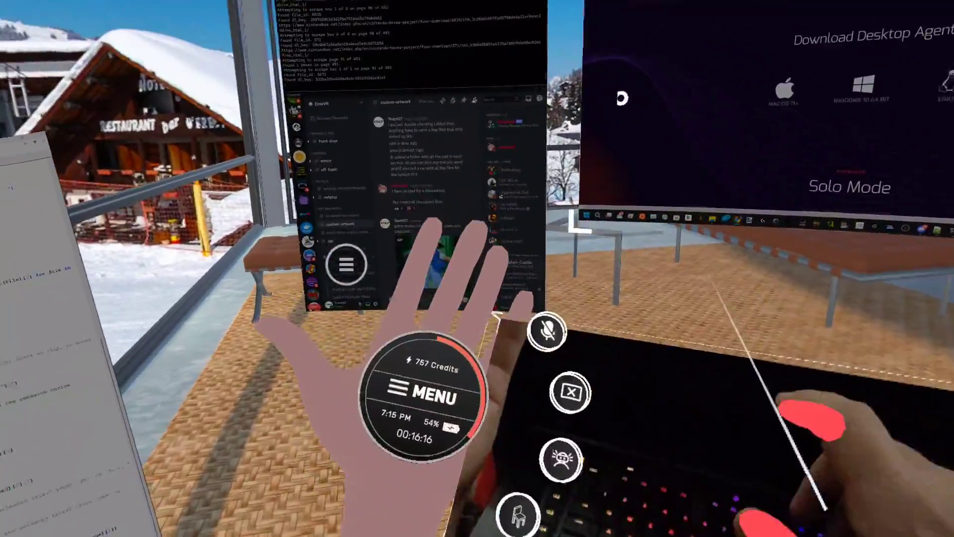
Step: Open the Portals settings to review the active desk portals
click(440, 380)
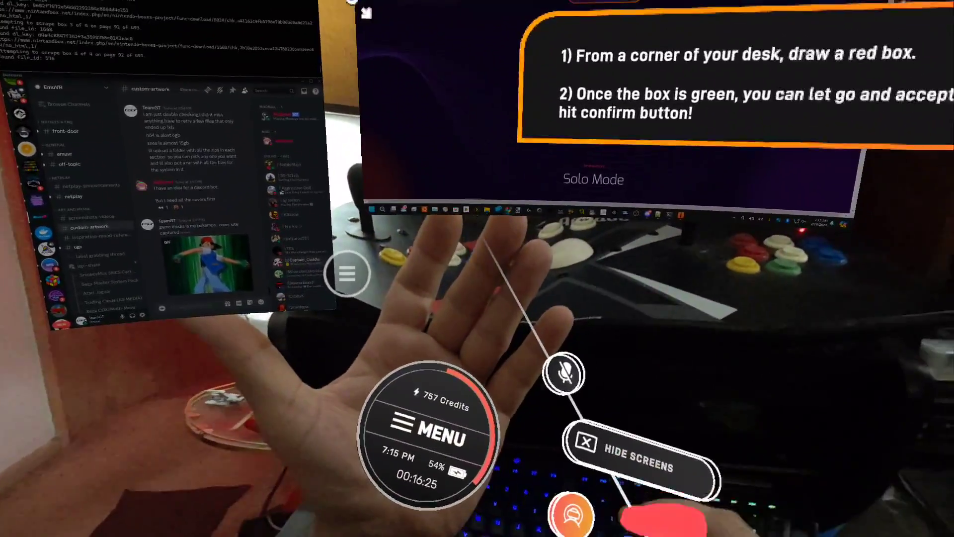
click(437, 437)
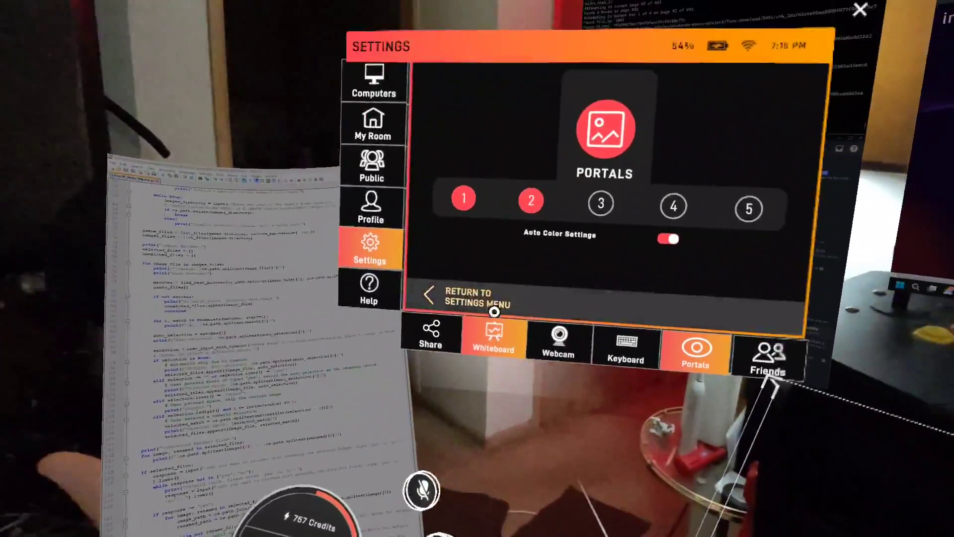
click(494, 332)
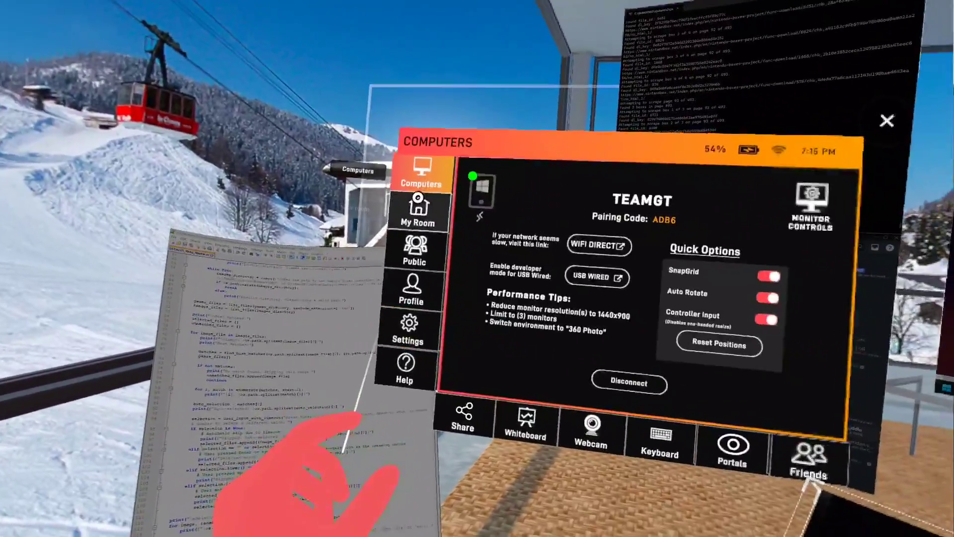
Step: Browse the environments available for My Room and change the room to Space Lounge
click(417, 198)
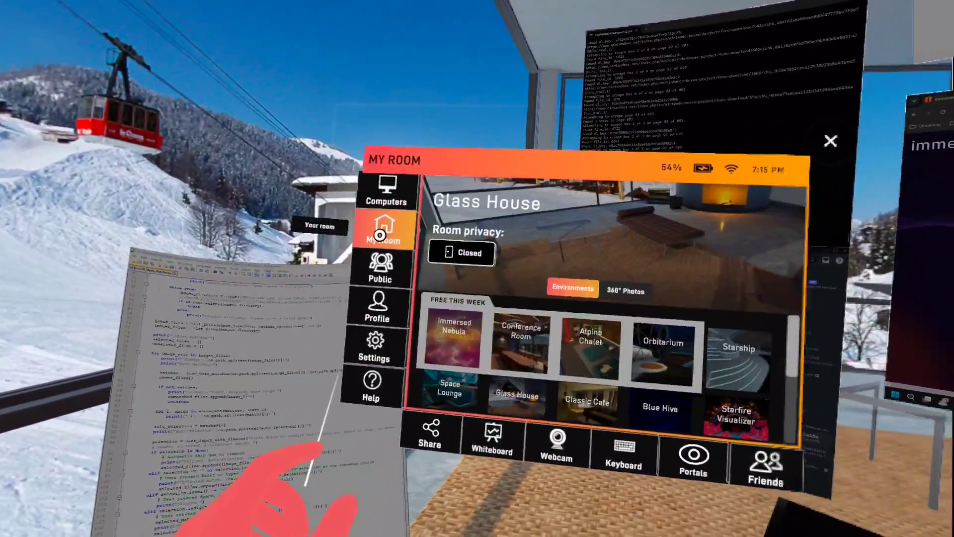
scroll(482, 256, down, 5)
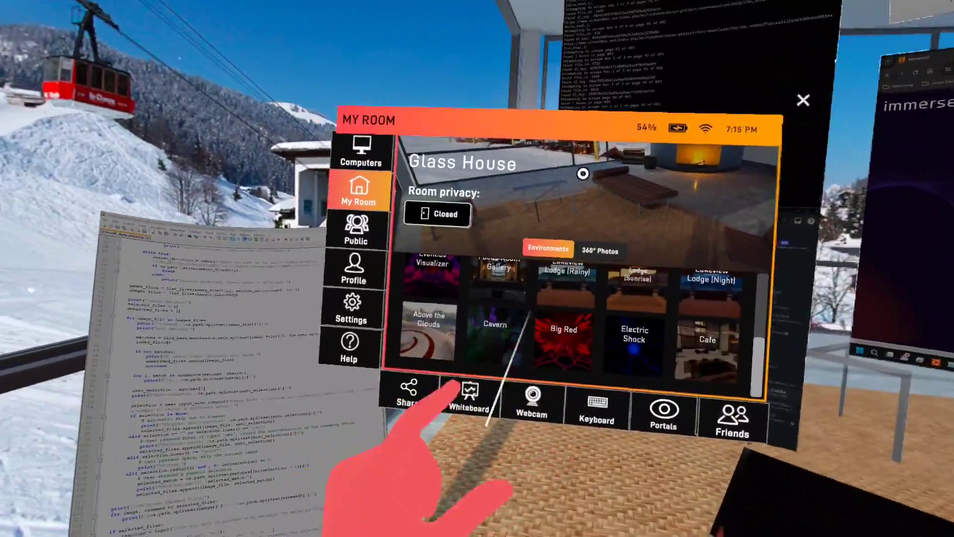
mouse_move(414, 324)
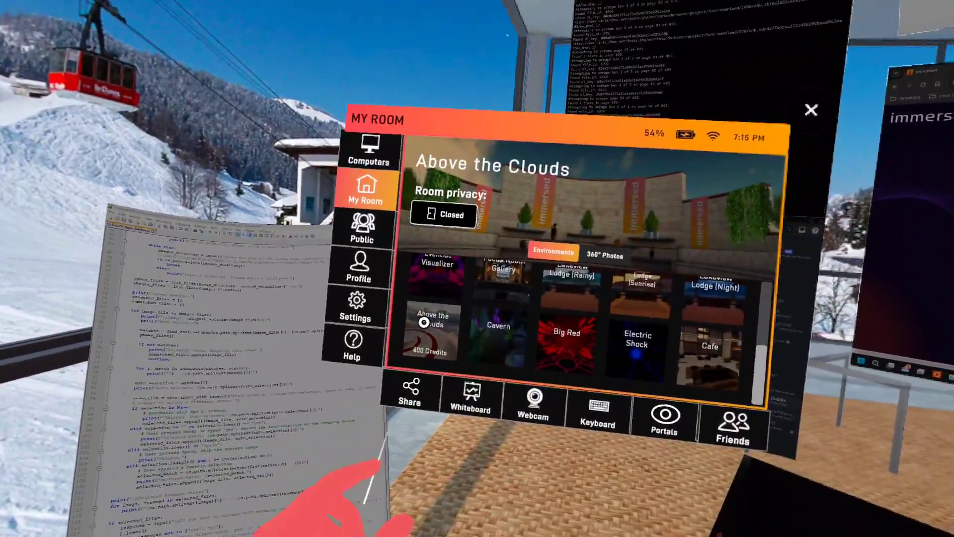
scroll(460, 343, up, 5)
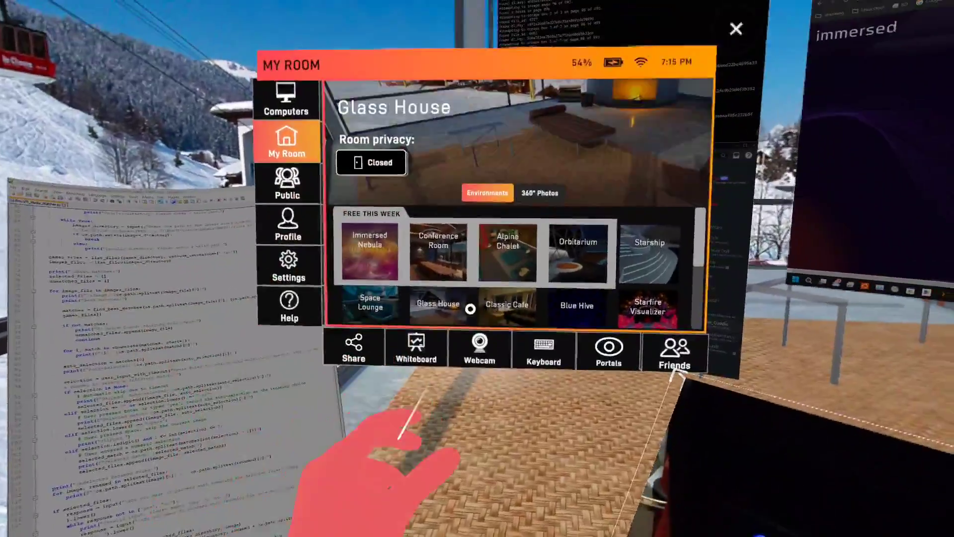
click(479, 208)
scroll(420, 262, down, 3)
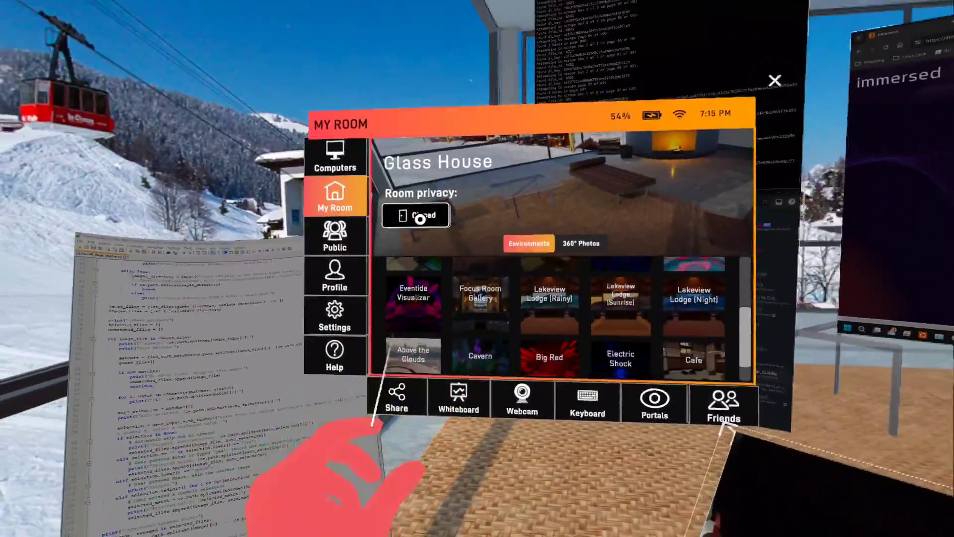
click(492, 279)
scroll(502, 318, up, 3)
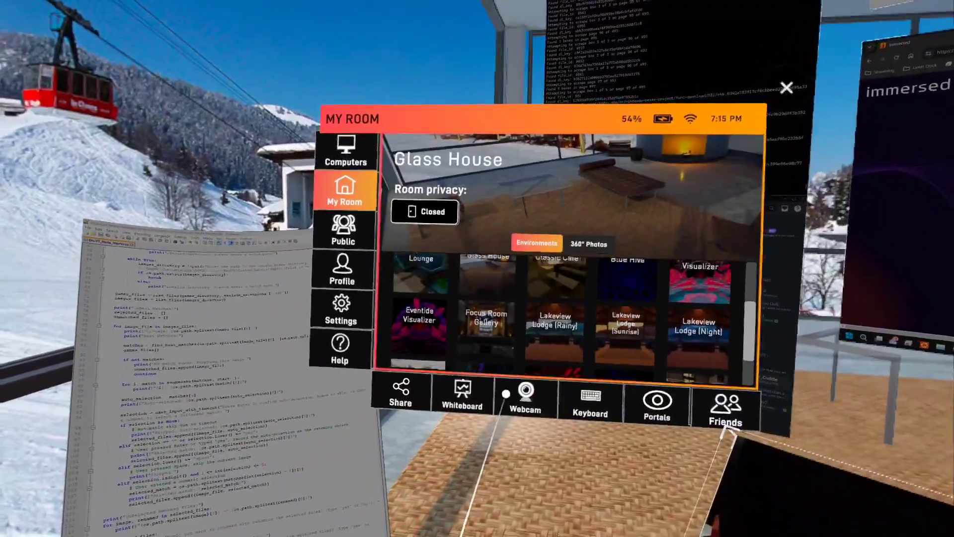
click(453, 346)
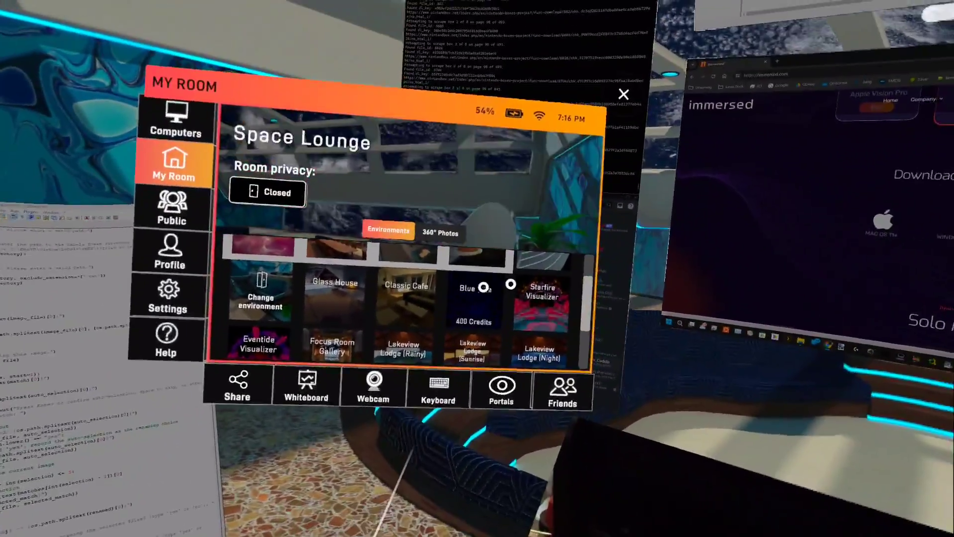
Step: Check the purchase offer for the Classic Cafe environment and decline it
click(484, 287)
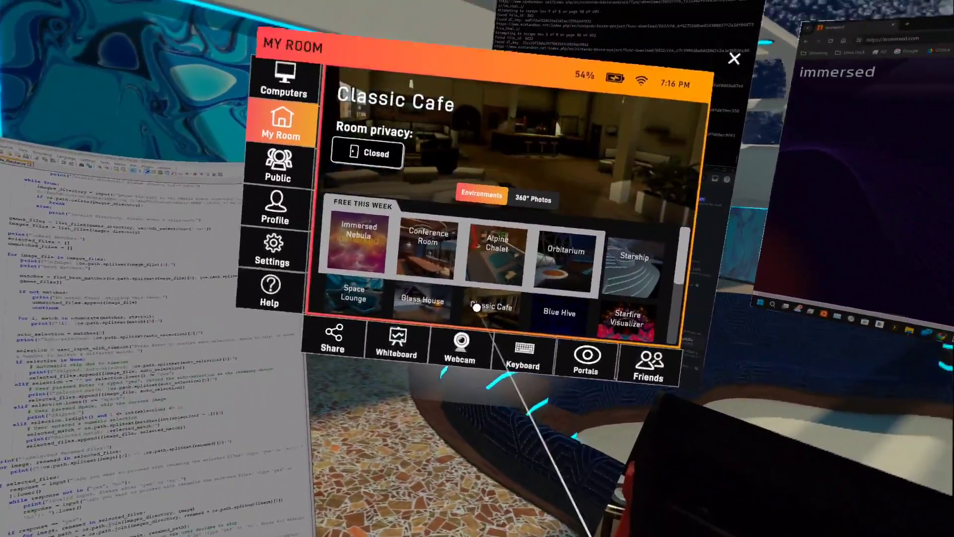
click(518, 290)
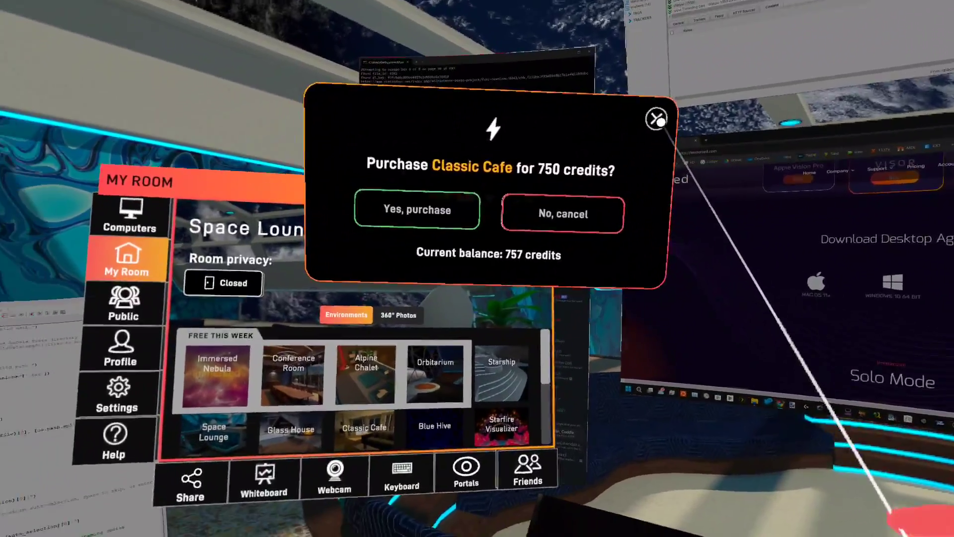
click(601, 137)
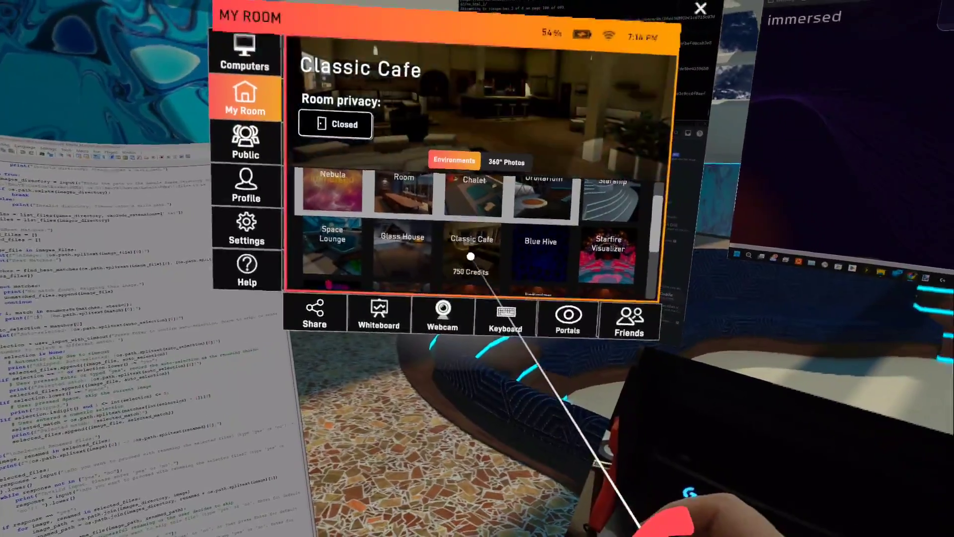
Step: Change the room environment to Conference Room
scroll(587, 247, down, 1)
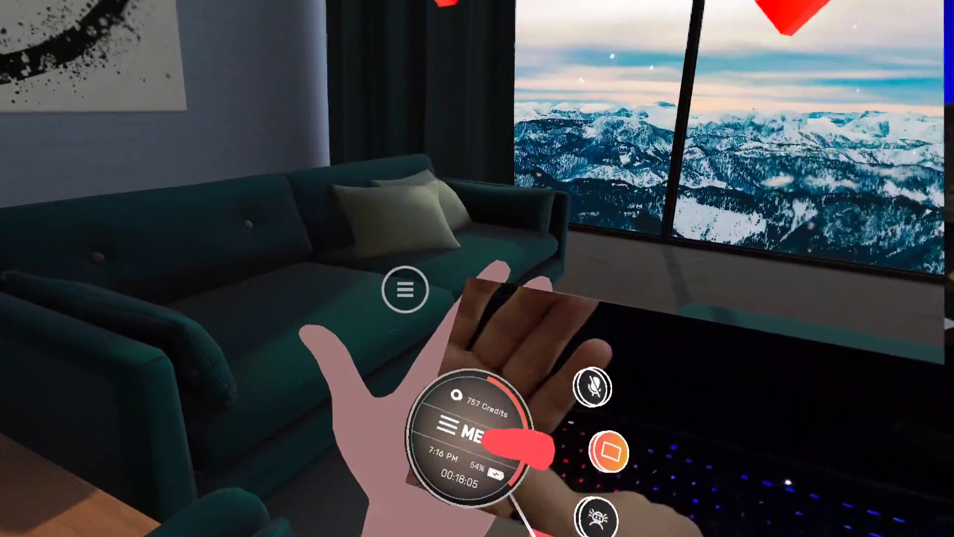
click(485, 437)
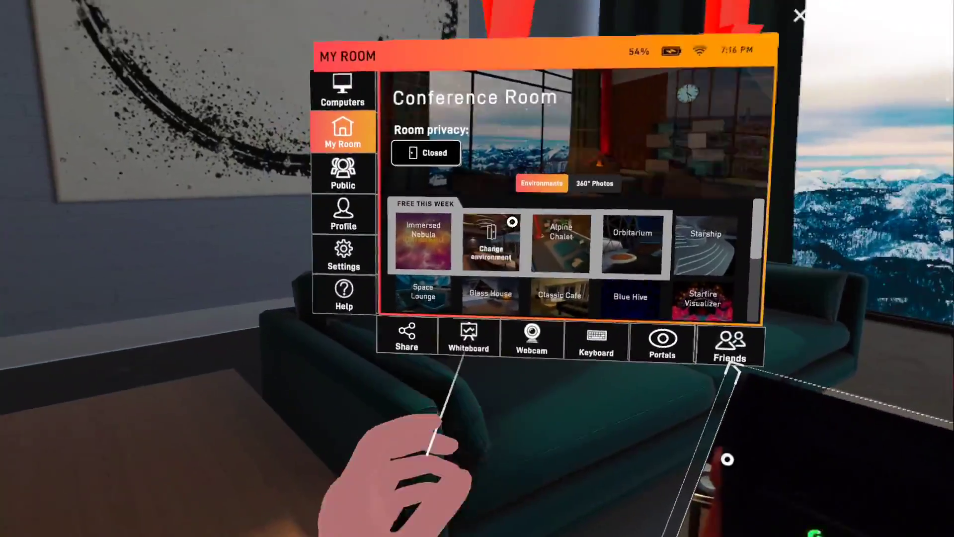
click(481, 224)
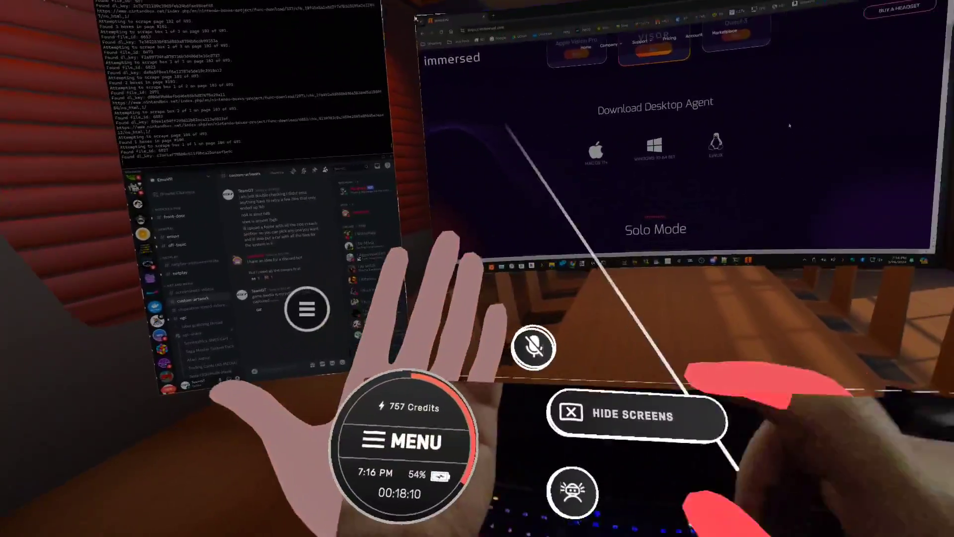
click(702, 415)
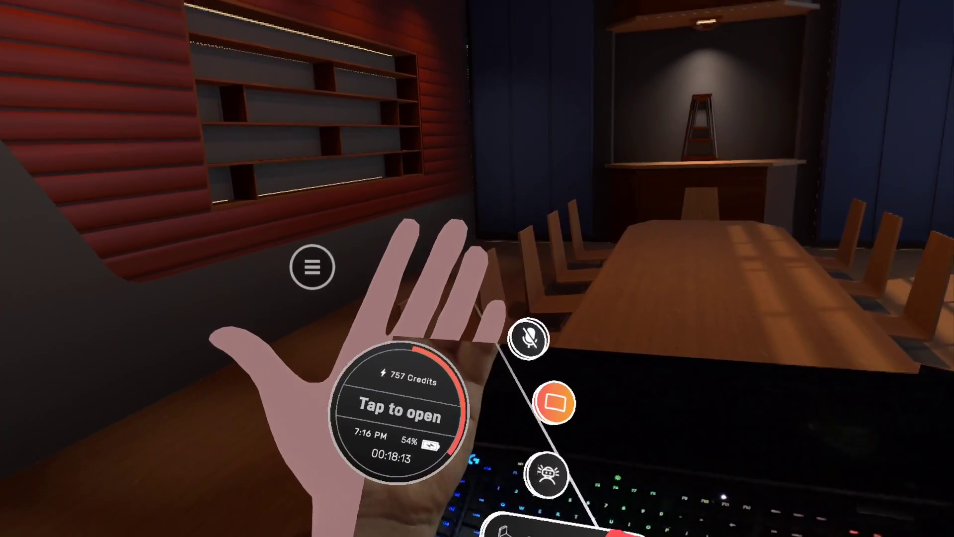
Step: Open the Portals settings and turn off portals 1 and 2
click(449, 437)
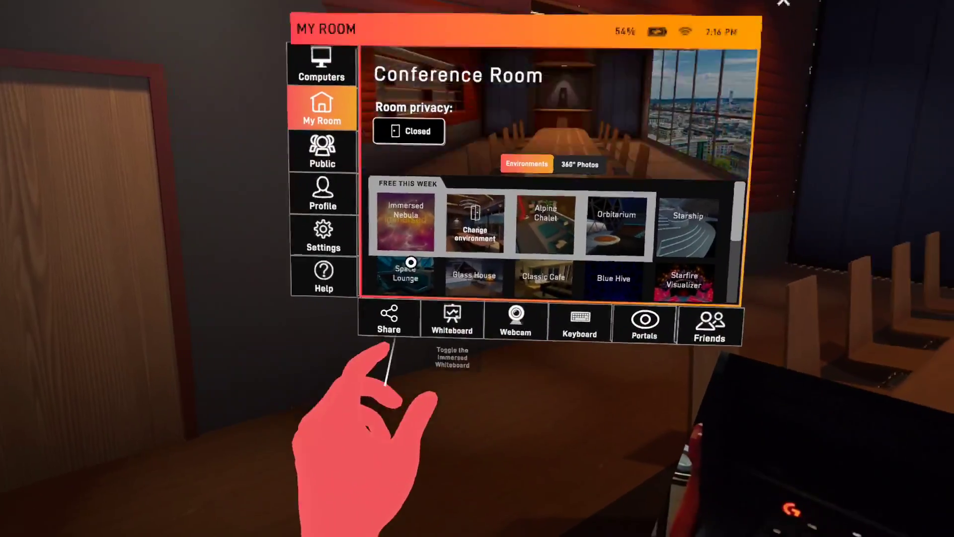
click(644, 323)
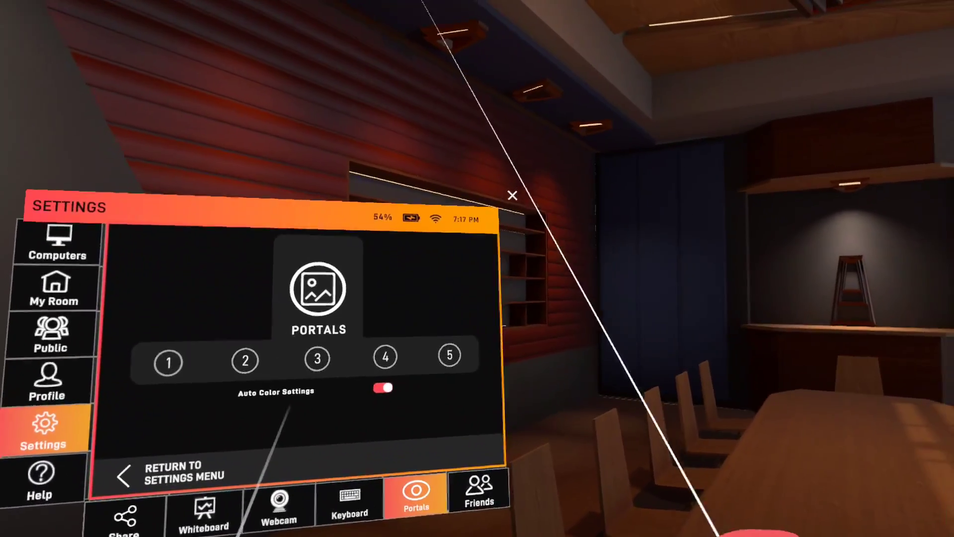
mouse_move(497, 235)
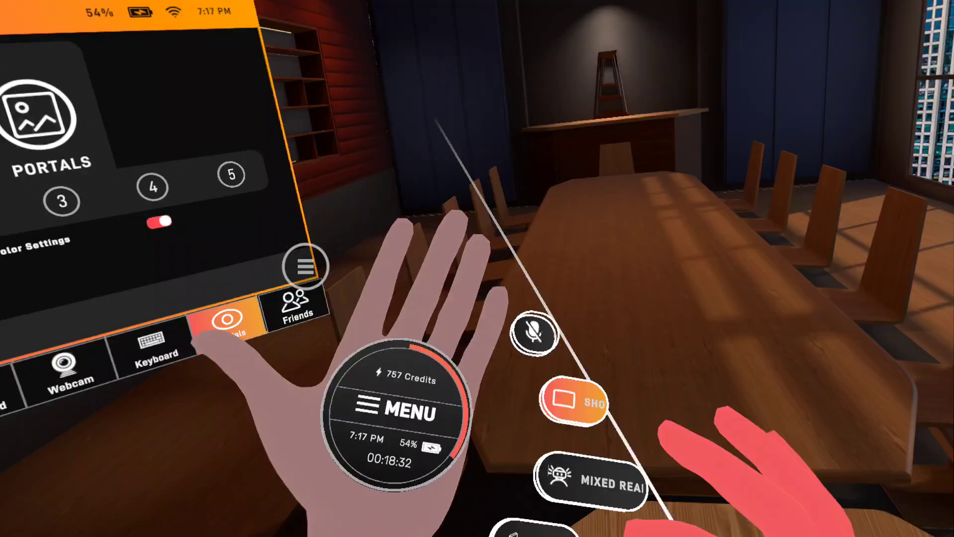
Step: Try different seats around the conference table, switching to mixed reality and back to virtual reality in between
click(539, 530)
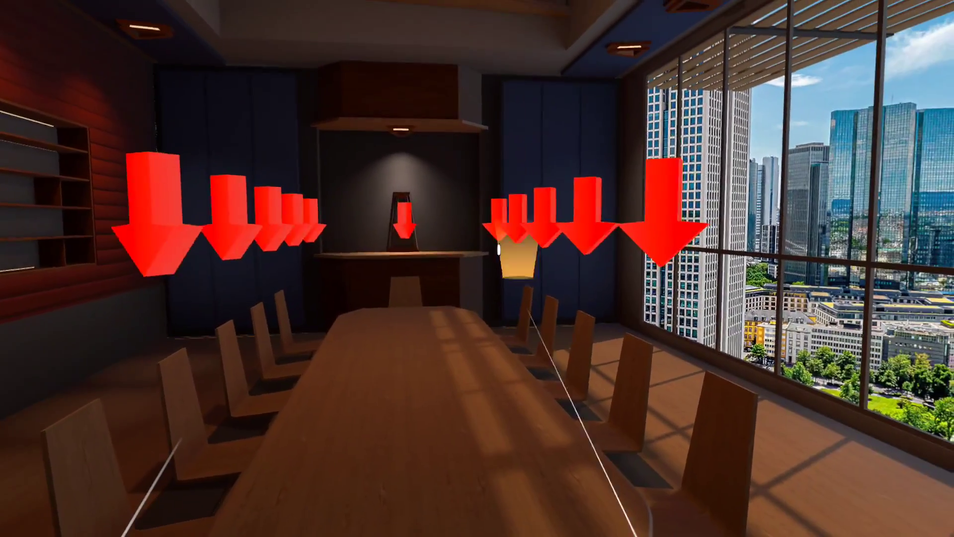
click(586, 251)
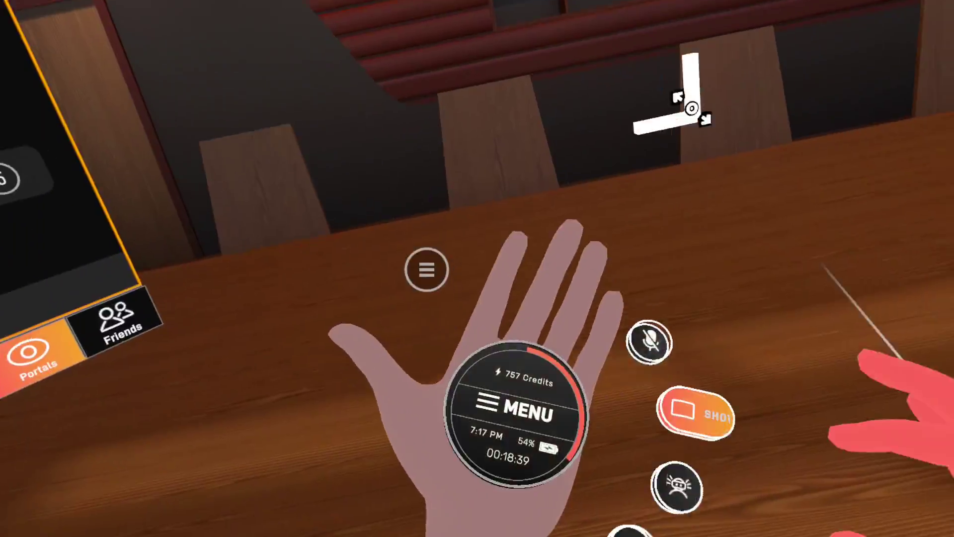
click(618, 404)
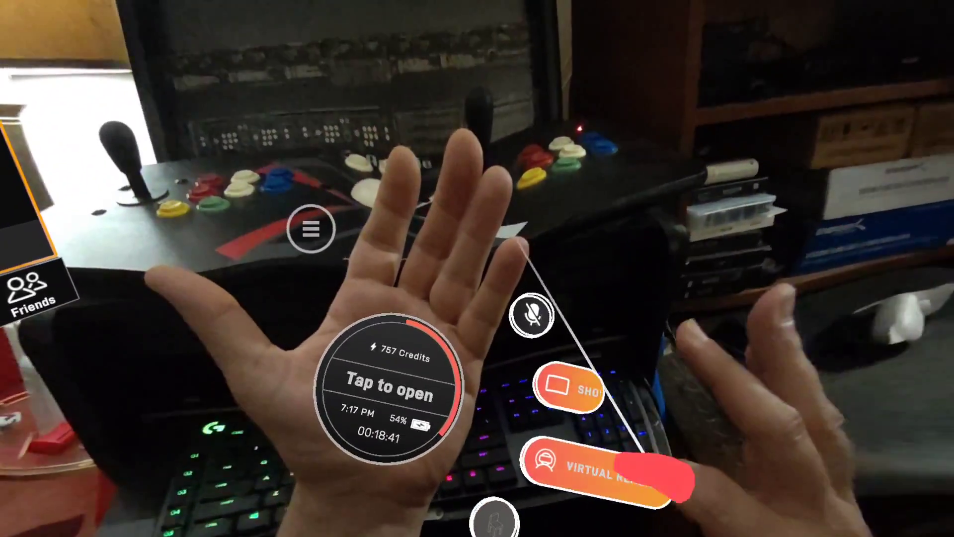
click(646, 474)
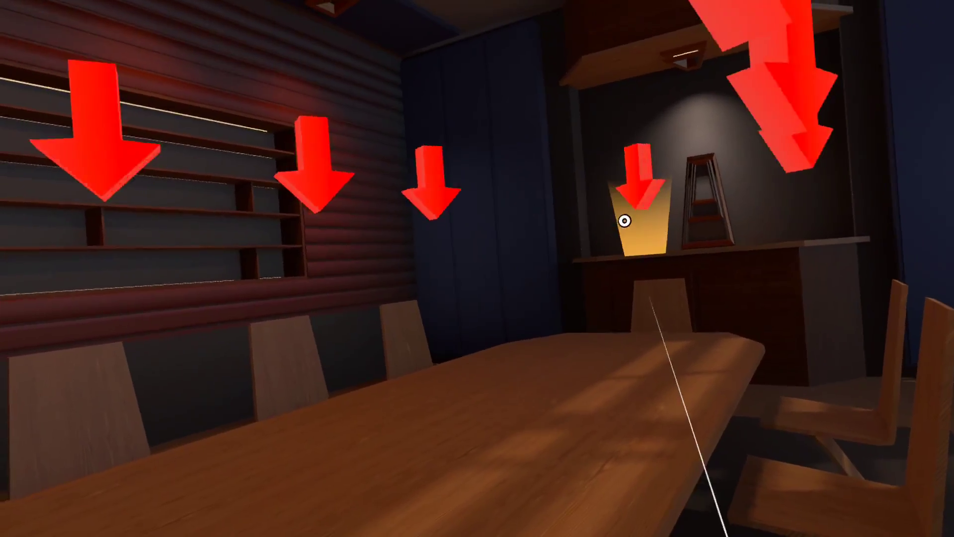
click(624, 221)
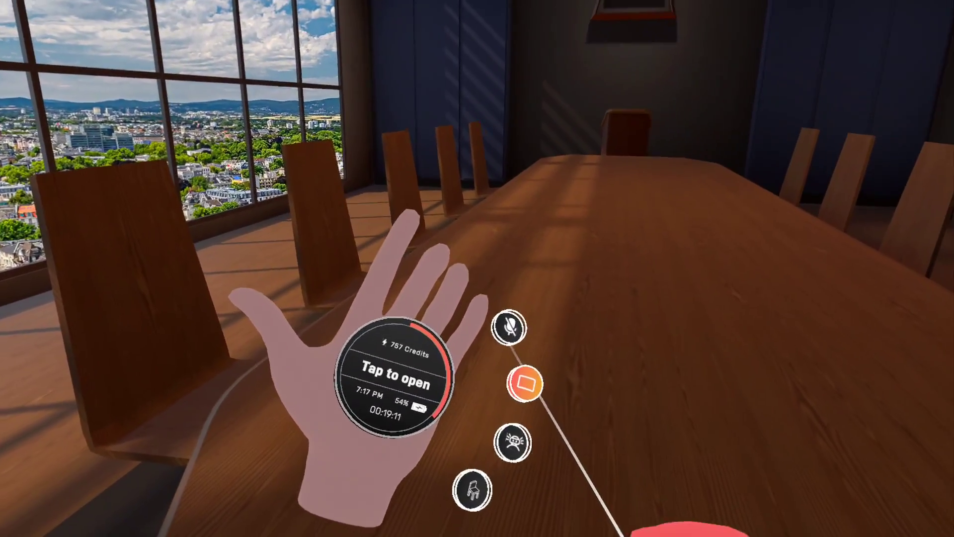
Step: Show the hidden screens and move the code editor screen to the right of the main display
click(532, 388)
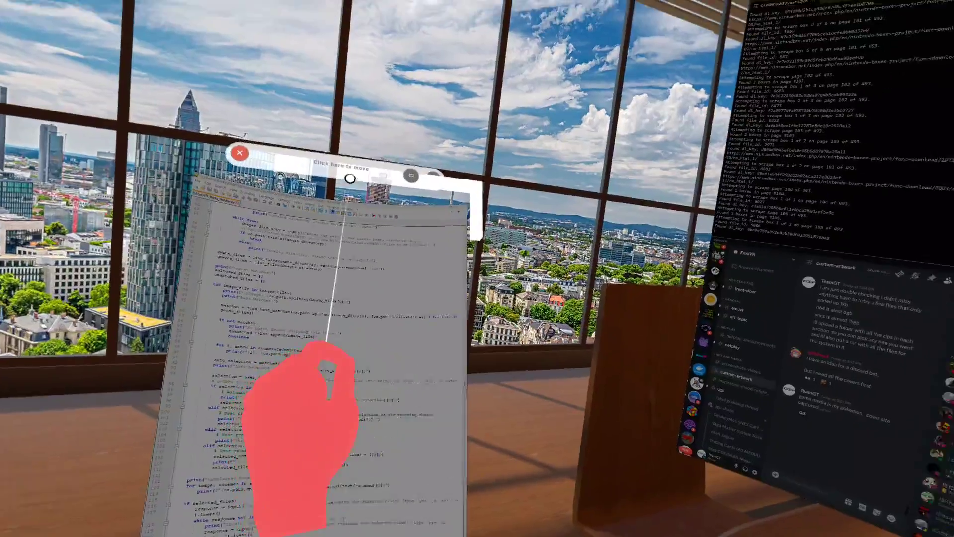
drag(350, 177, 547, 141)
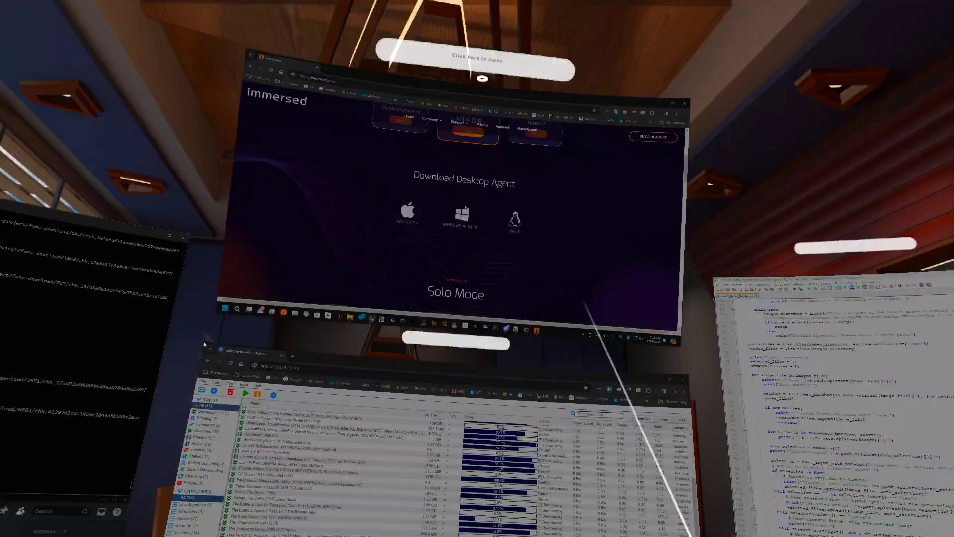
mouse_move(521, 308)
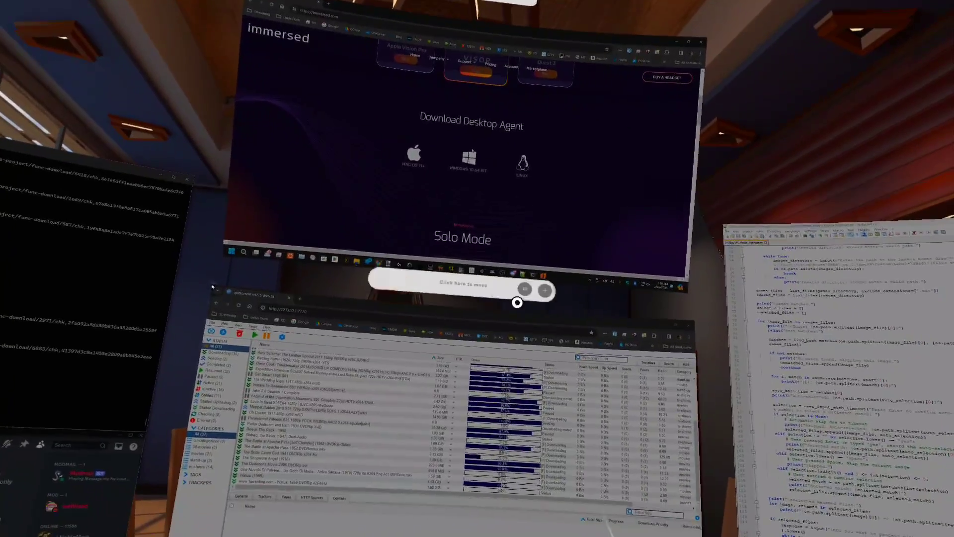
mouse_move(530, 291)
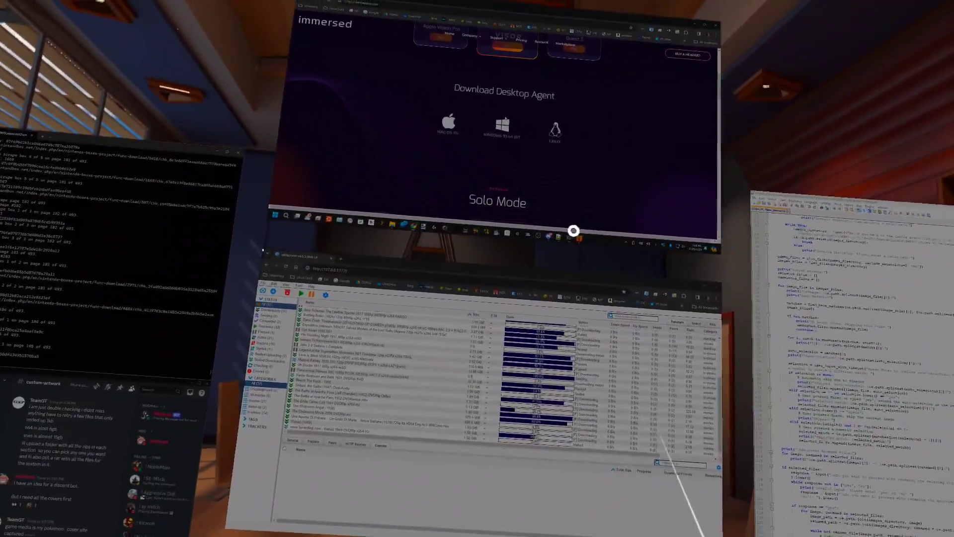
mouse_move(567, 270)
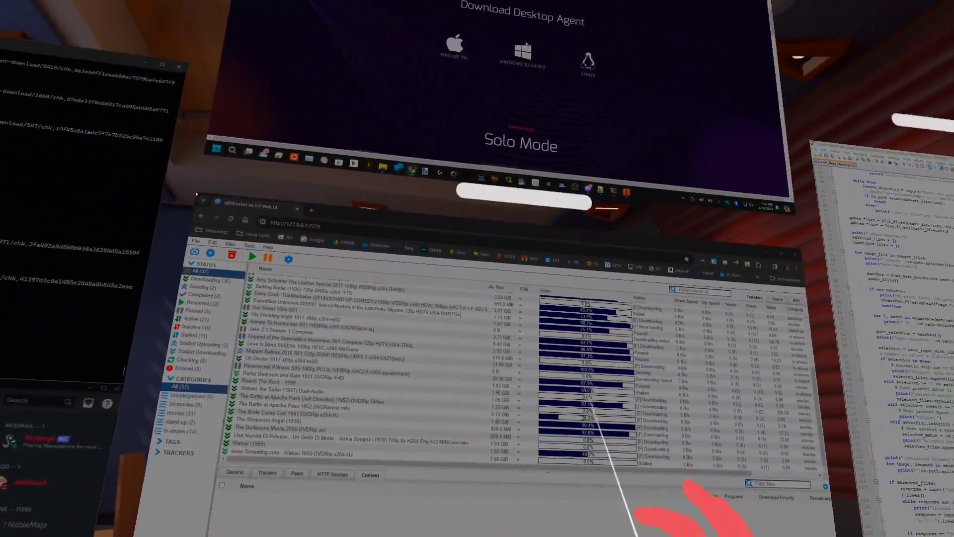
Step: Adjust the curvature of the main display and the browser screen below it, trying flatter and more curved shapes
mouse_move(556, 136)
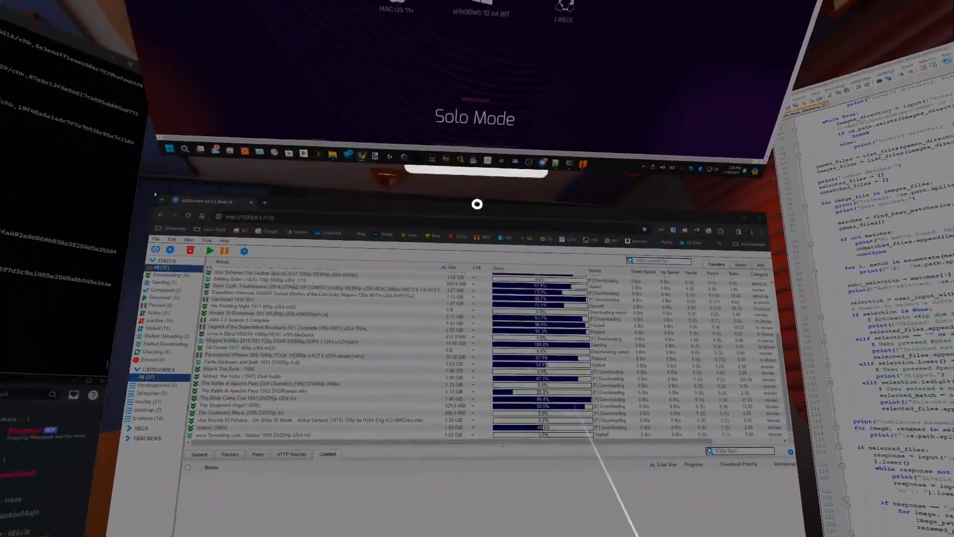
mouse_move(536, 167)
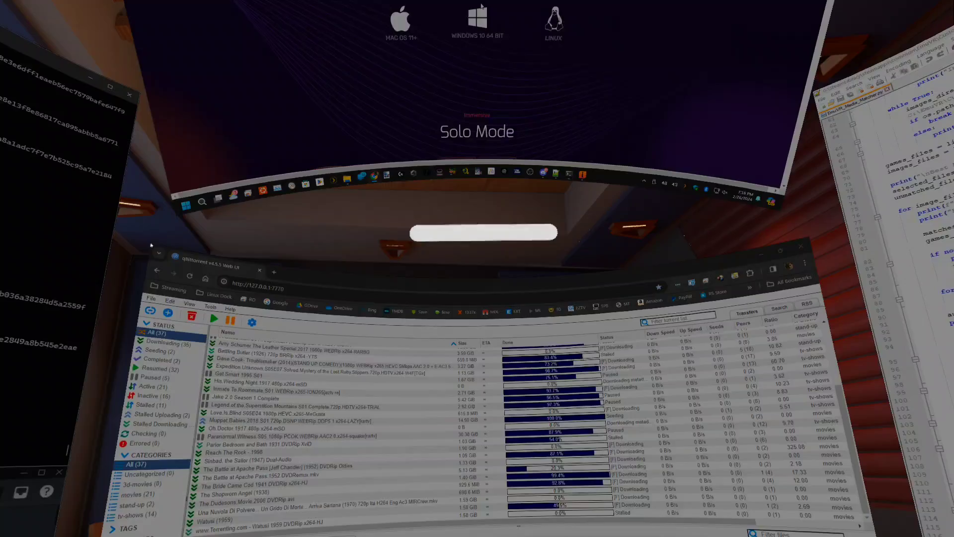
mouse_move(534, 232)
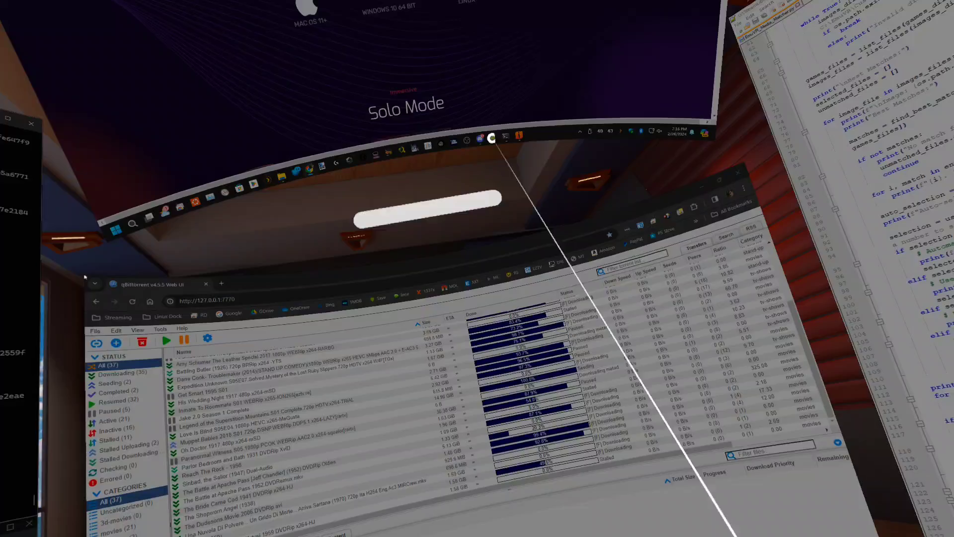
mouse_move(492, 180)
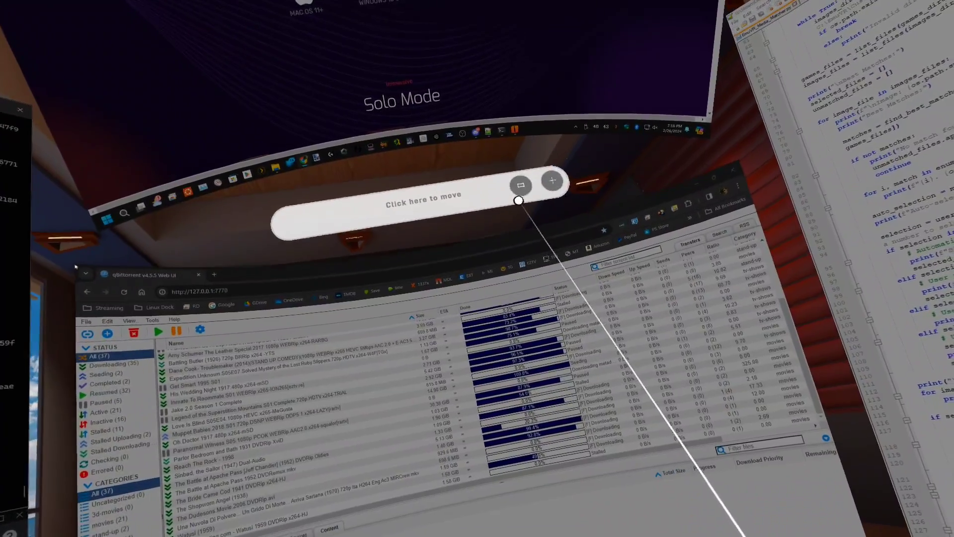
click(520, 186)
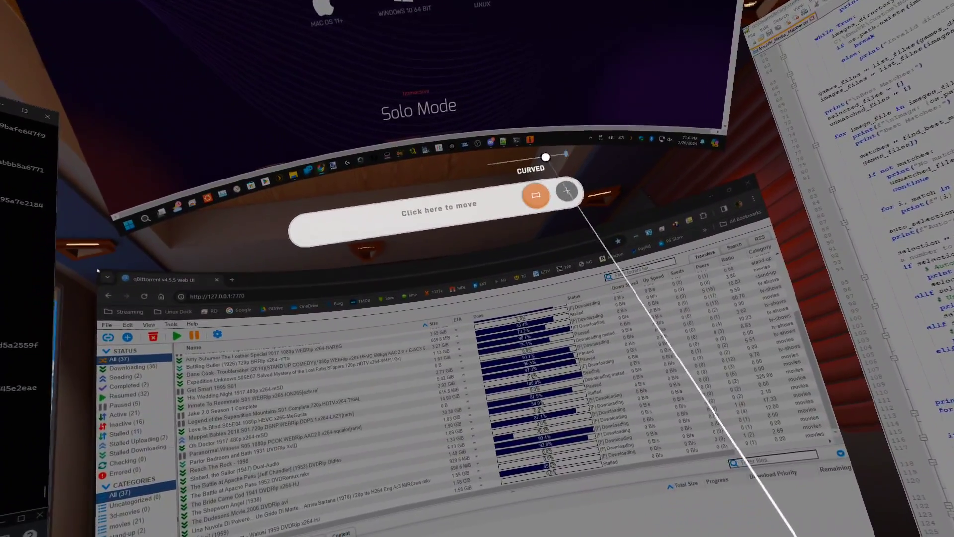
drag(547, 156, 387, 191)
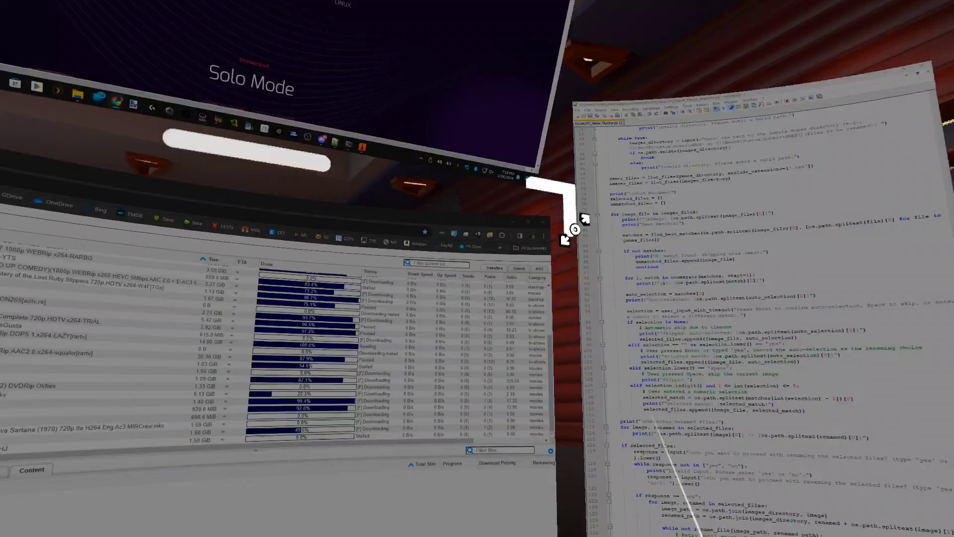
drag(575, 228, 716, 258)
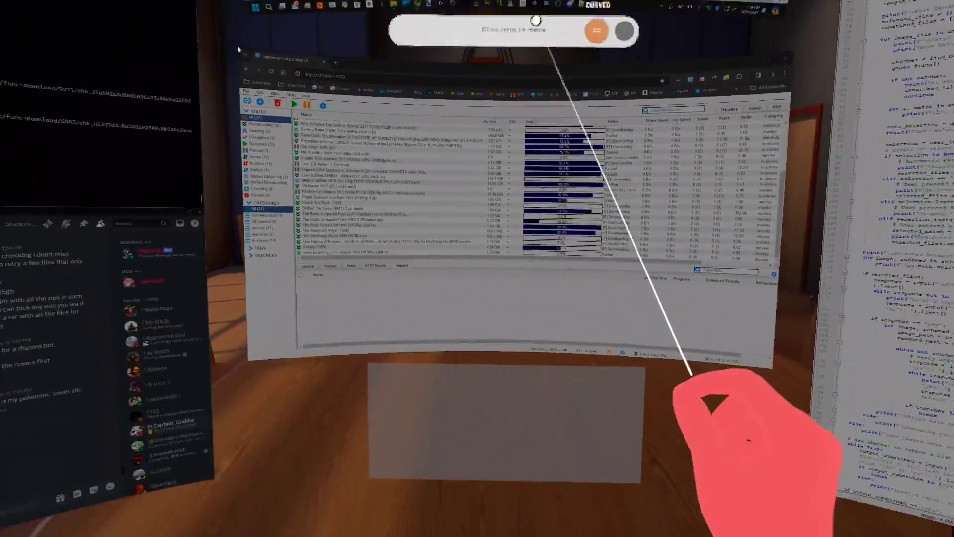